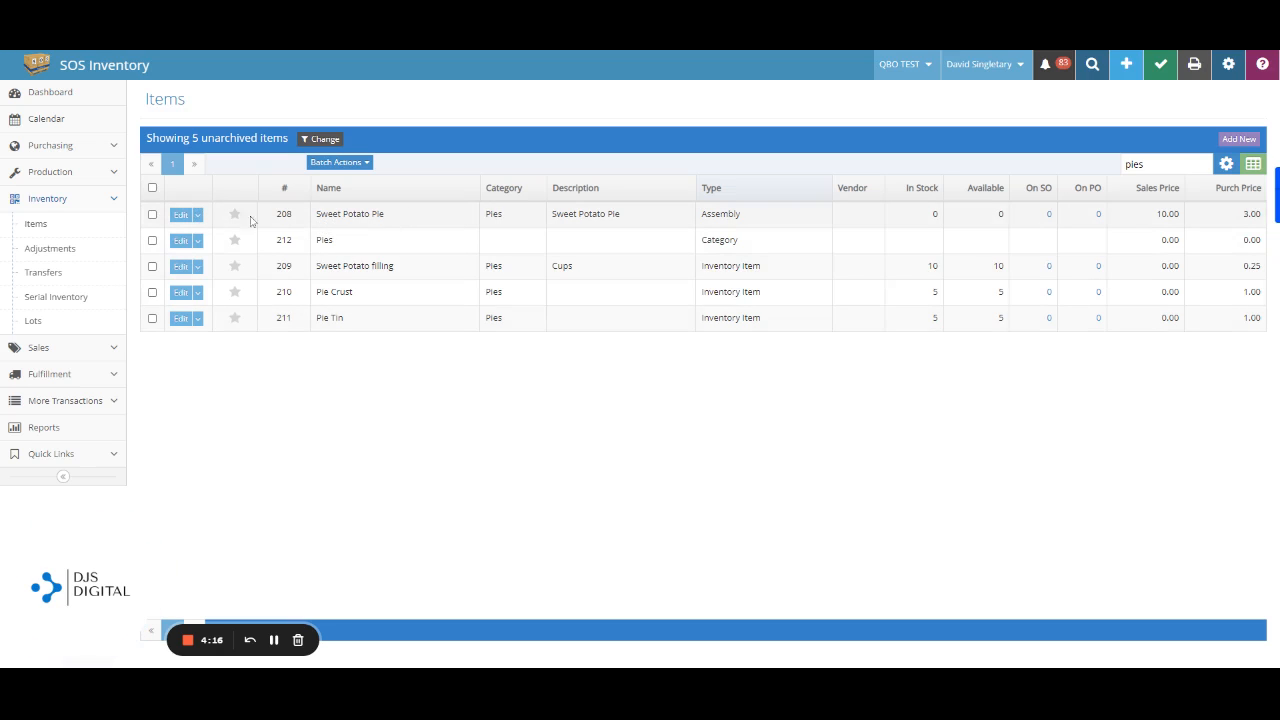
# Open the Sweet Potato Pie item record, check its item type, and return to the items list
pyautogui.click(181, 215)
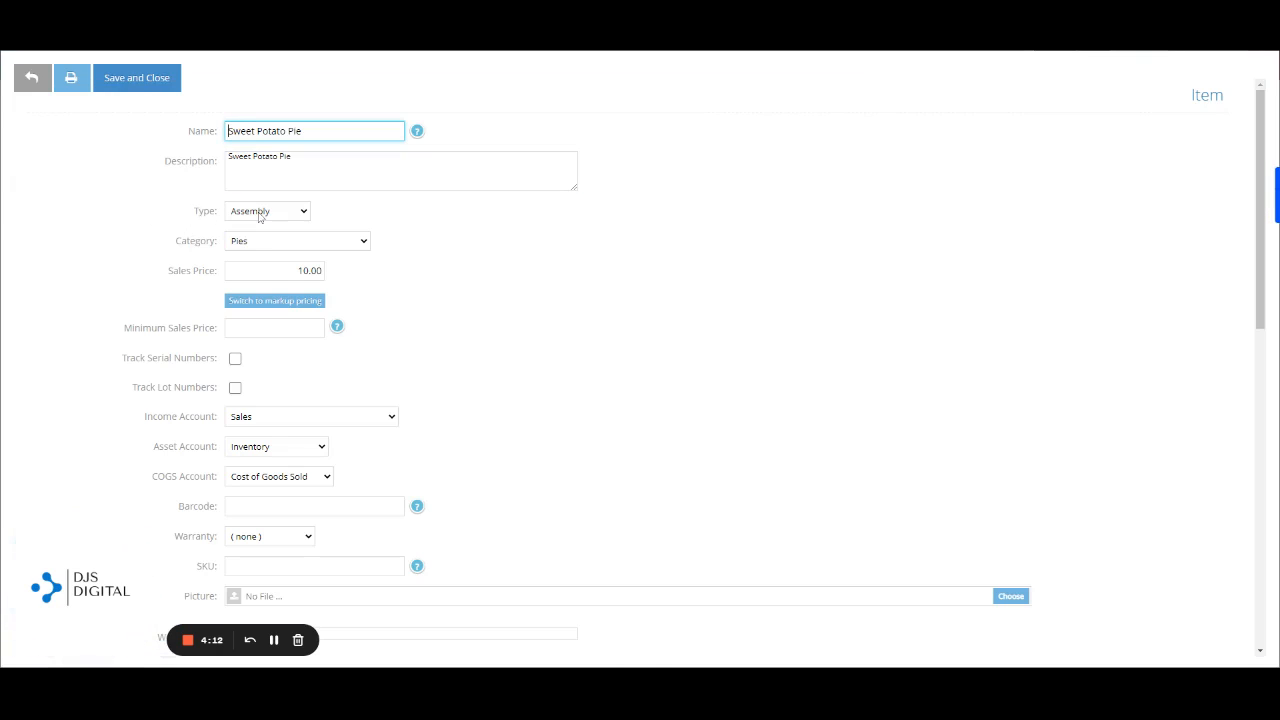
pyautogui.click(305, 212)
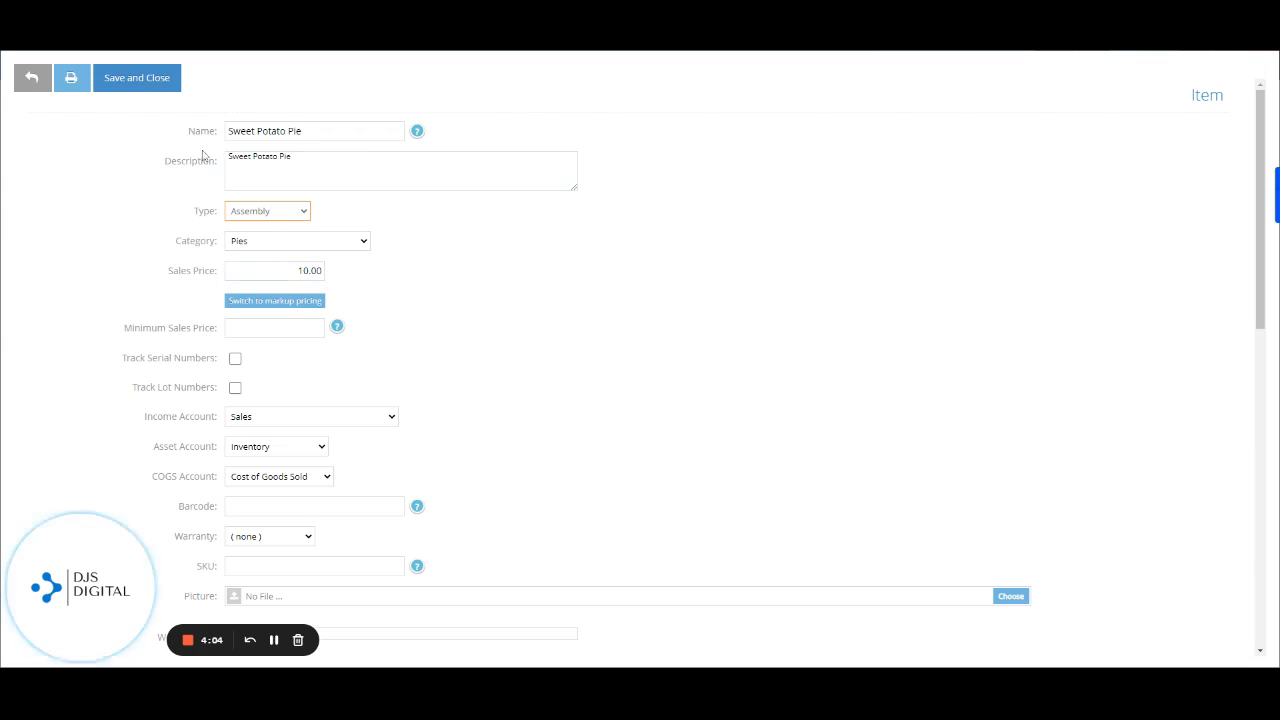
pyautogui.click(142, 92)
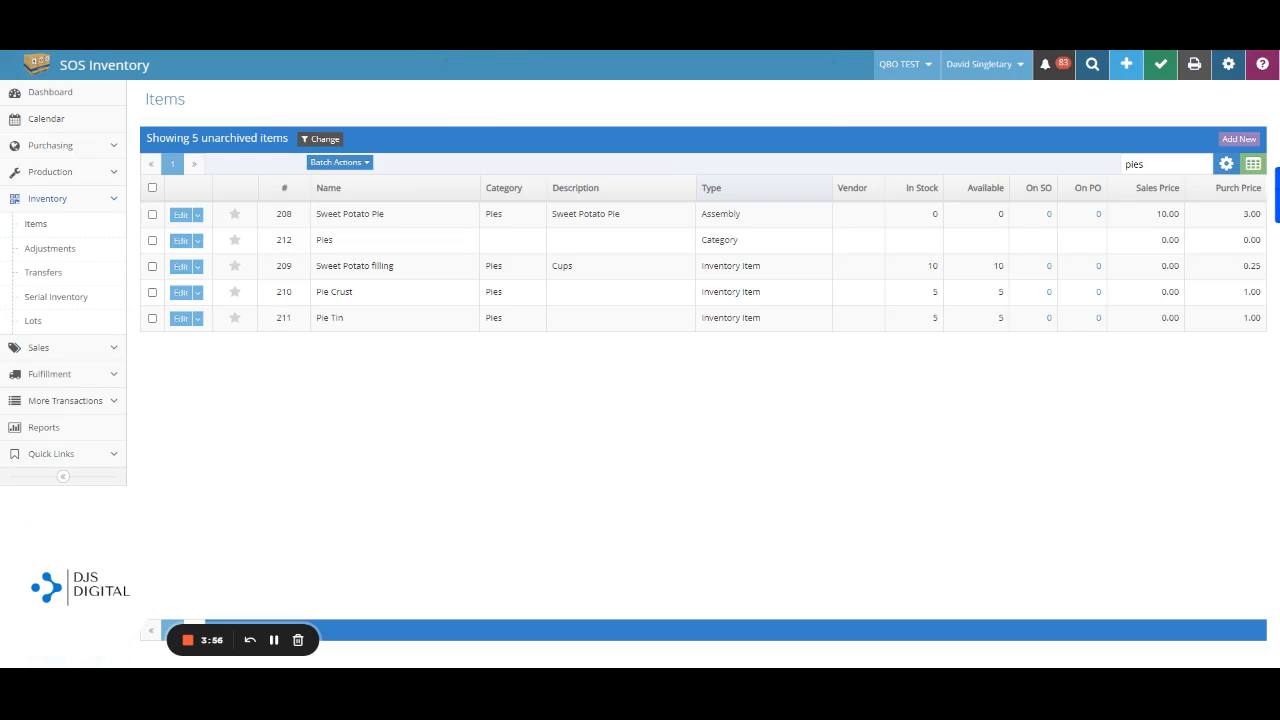
# Open the Sweet Potato filling item record, check its item type, and return to the items list without saving
pyautogui.click(182, 268)
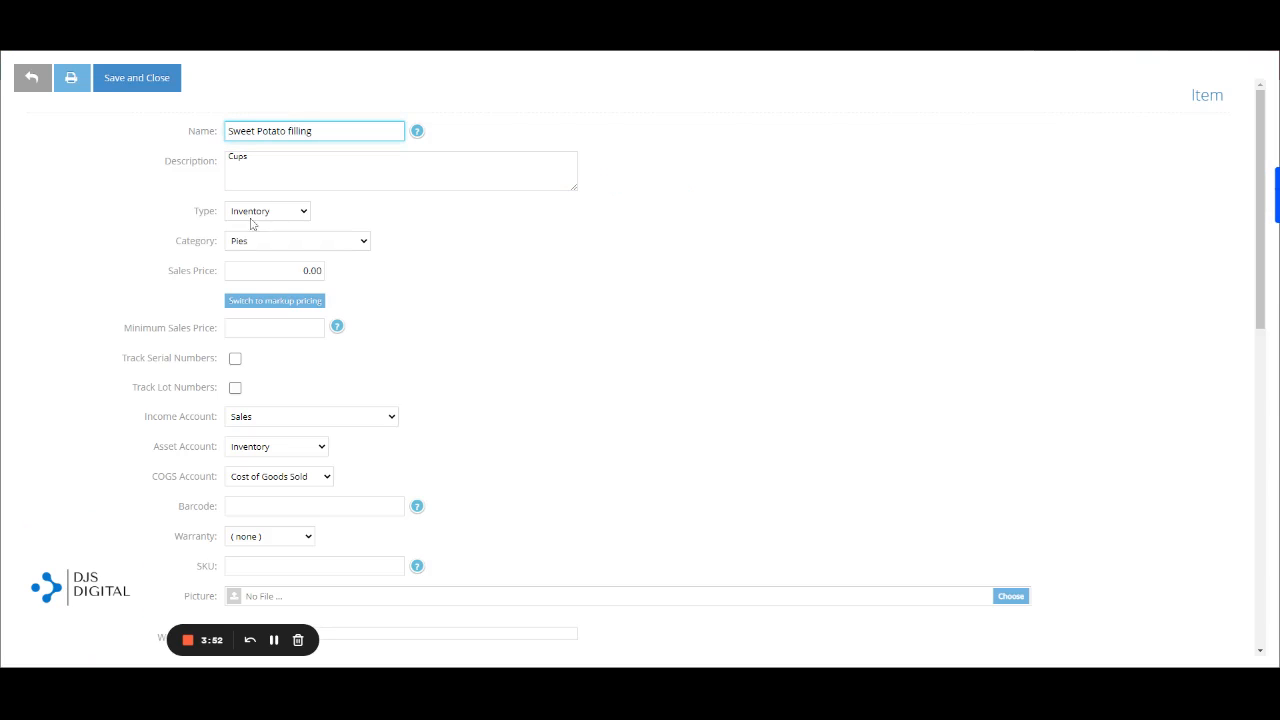
pyautogui.click(305, 212)
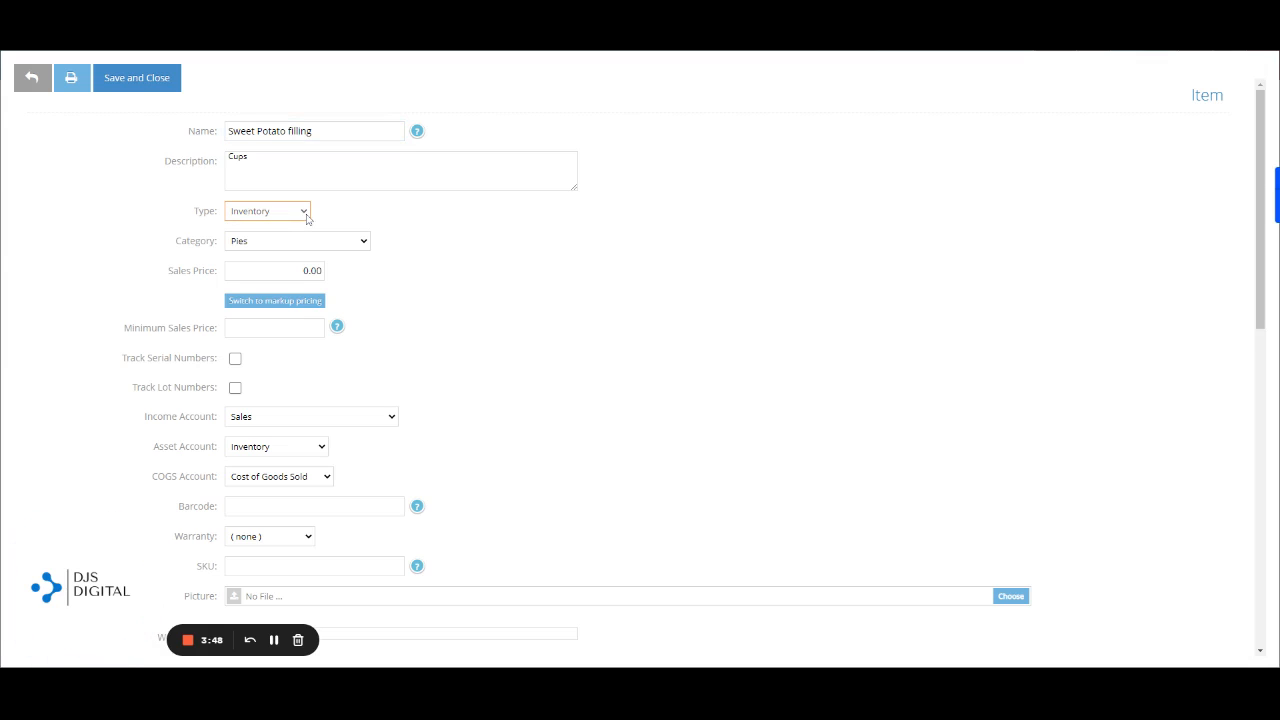
pyautogui.click(31, 79)
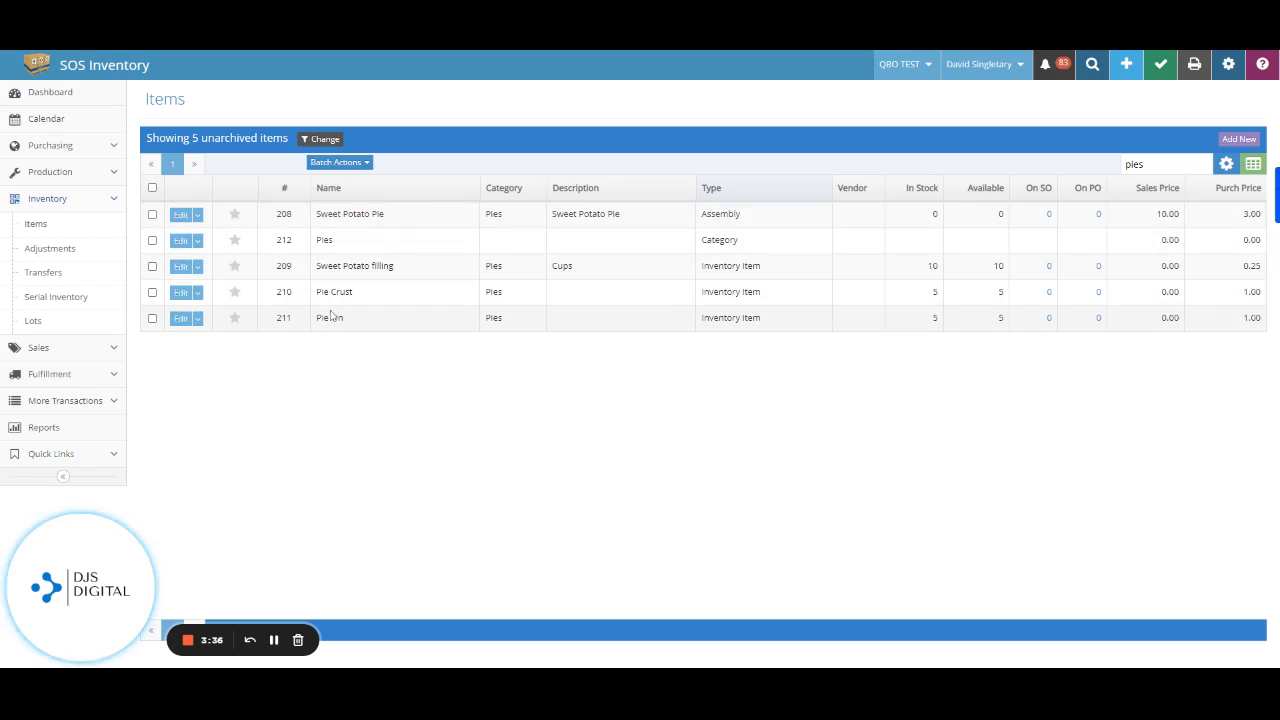
# Review the bill of materials for Sweet Potato Pie and return to the items list
pyautogui.click(198, 215)
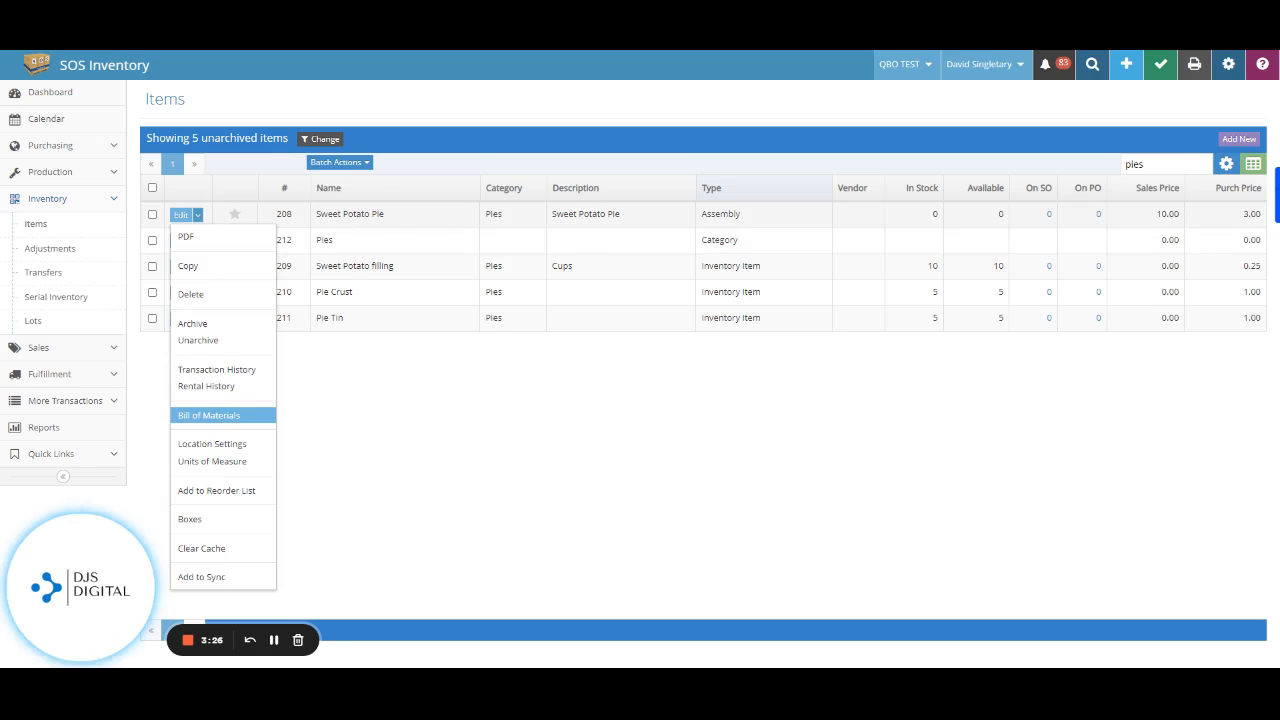
pyautogui.click(225, 415)
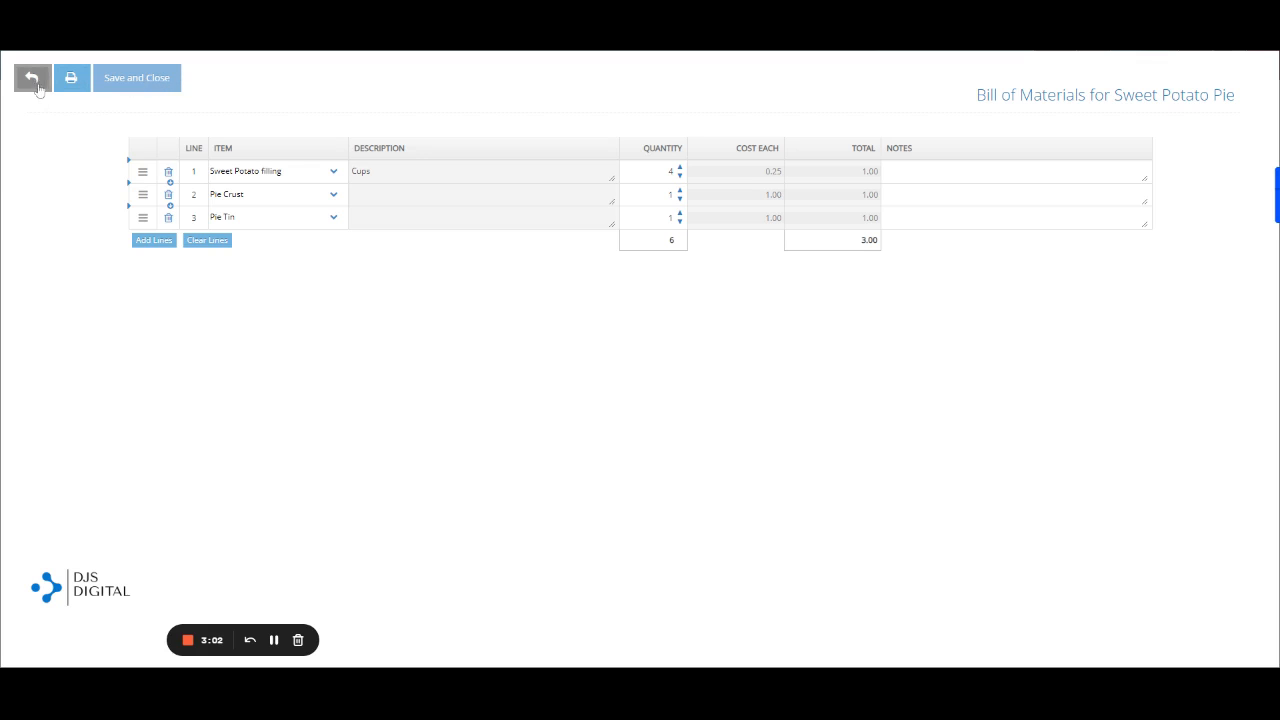
pyautogui.click(115, 89)
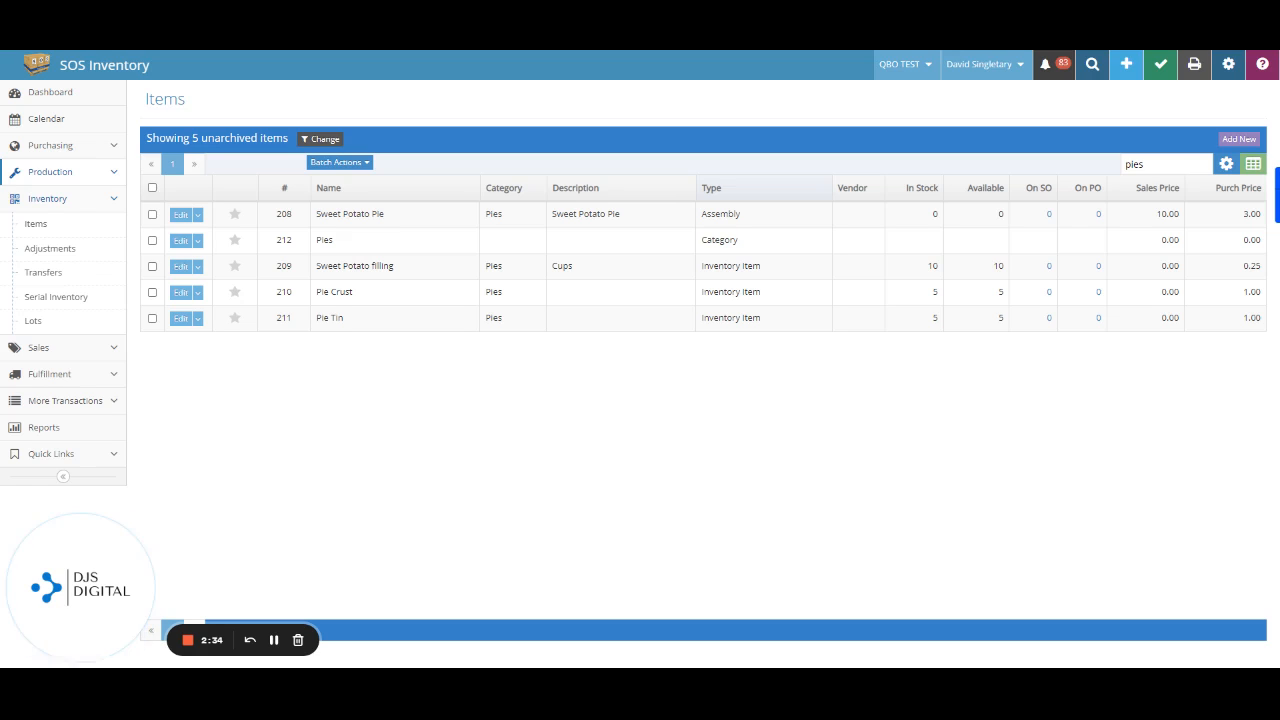
# Create a new build transaction under Production with Sweet Potato Pie as the output item
pyautogui.click(112, 175)
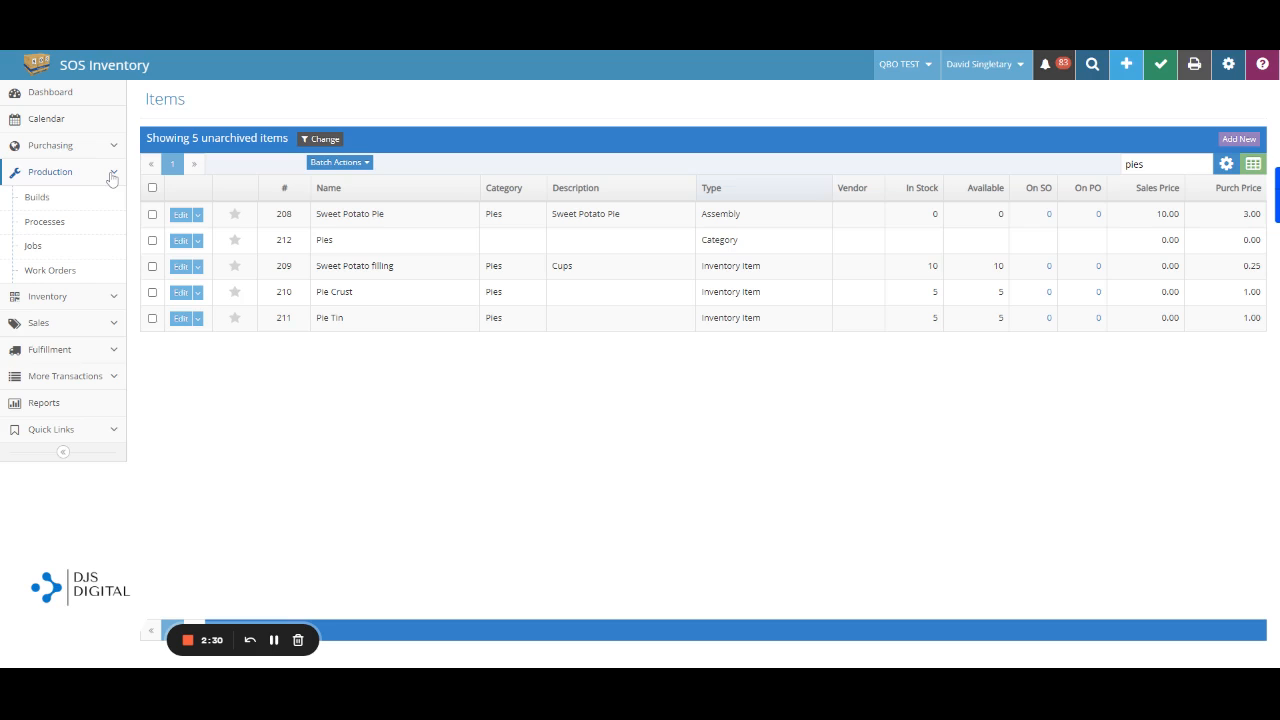
pyautogui.click(38, 198)
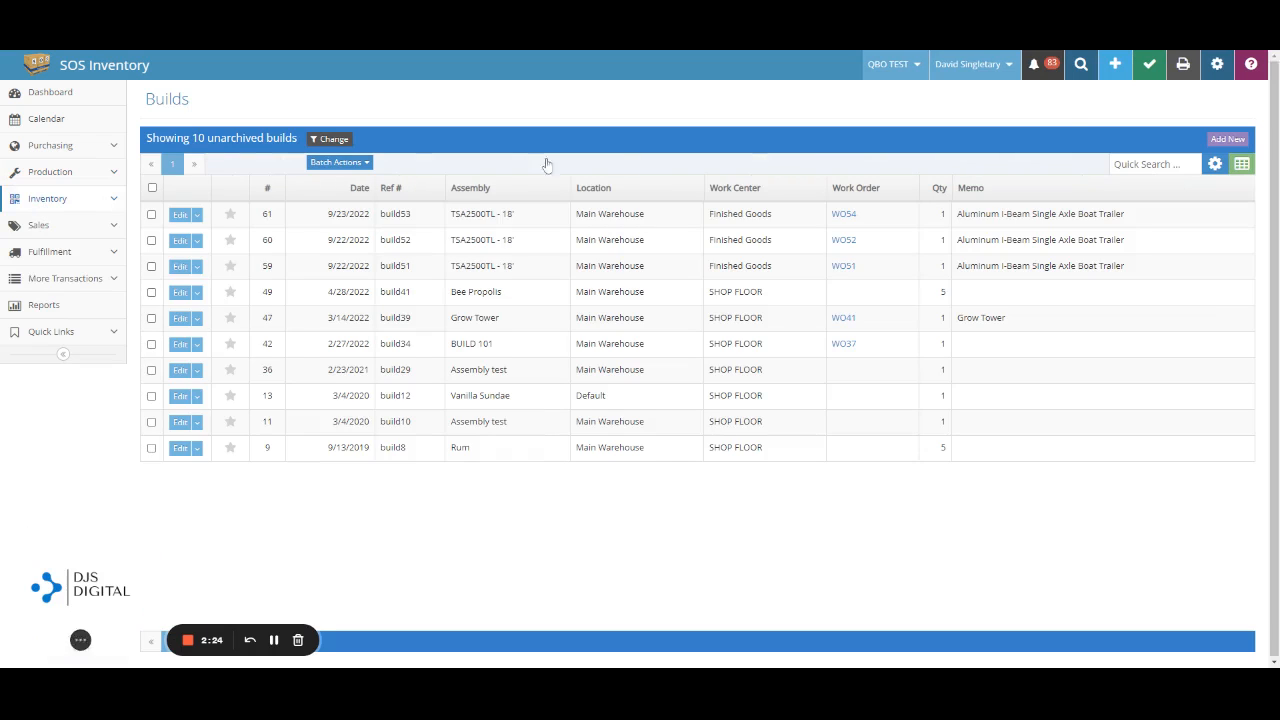
pyautogui.click(1224, 140)
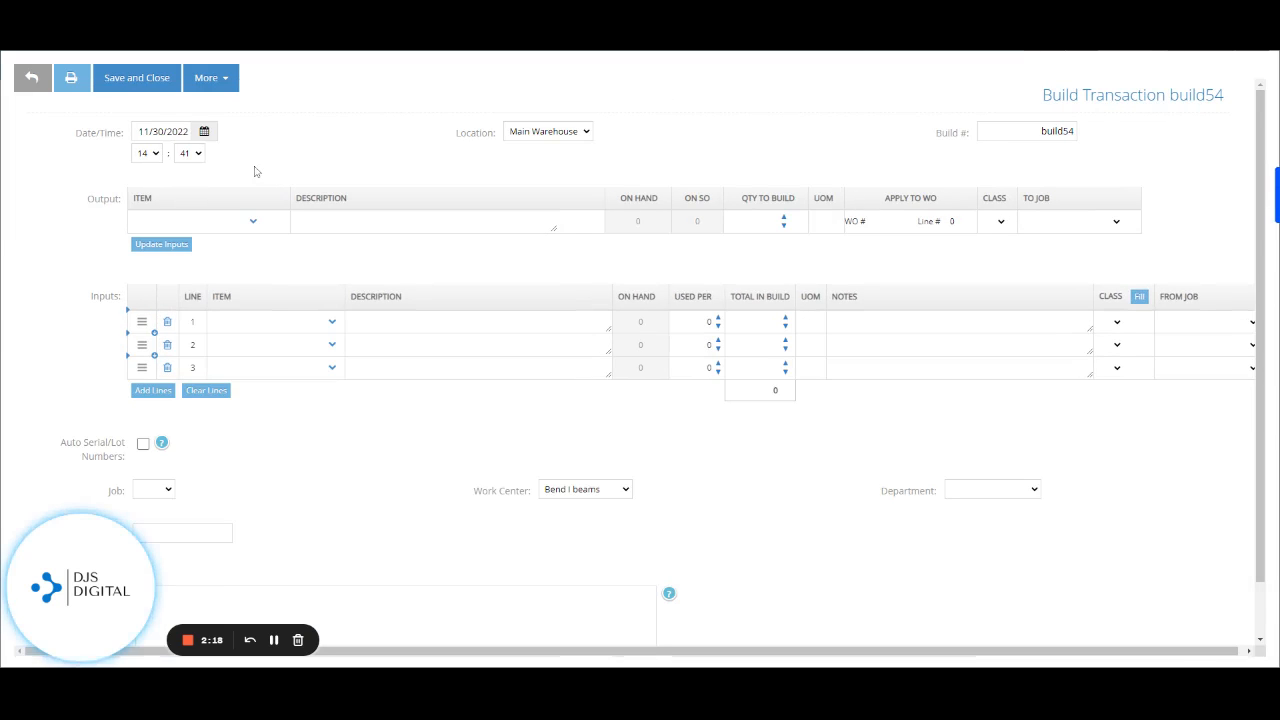
pyautogui.click(230, 220)
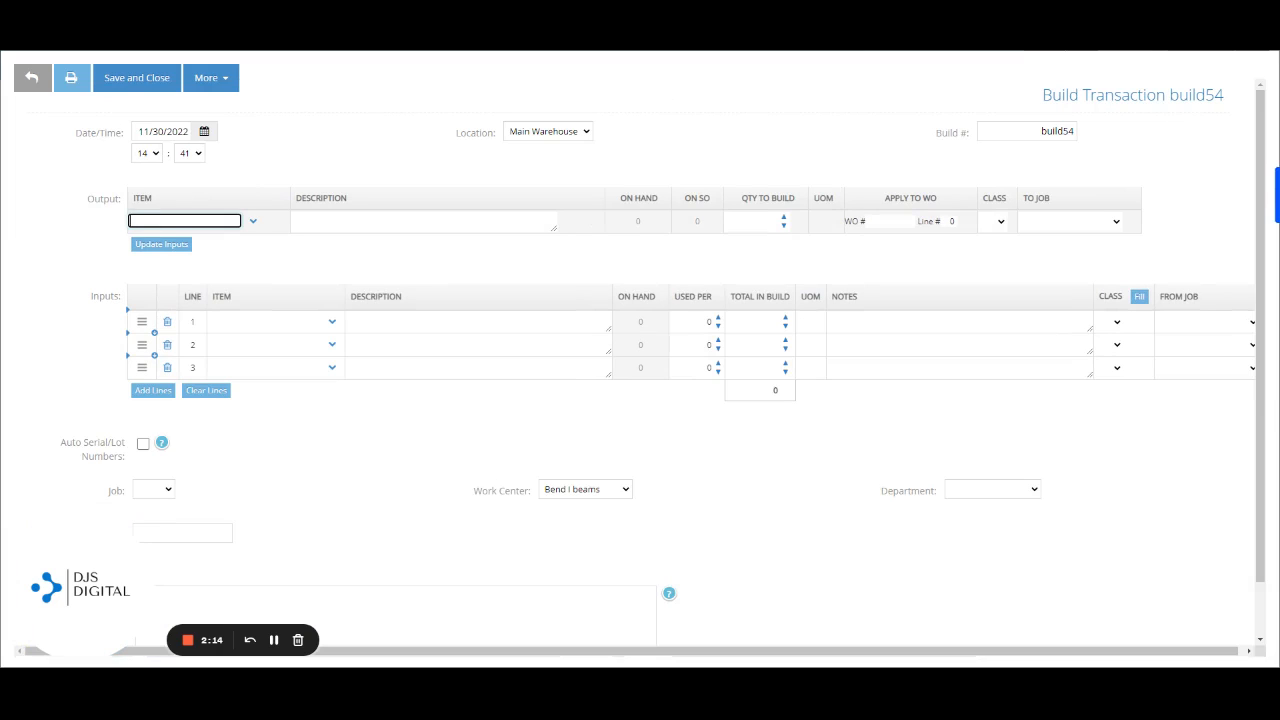
pyautogui.write('sw')
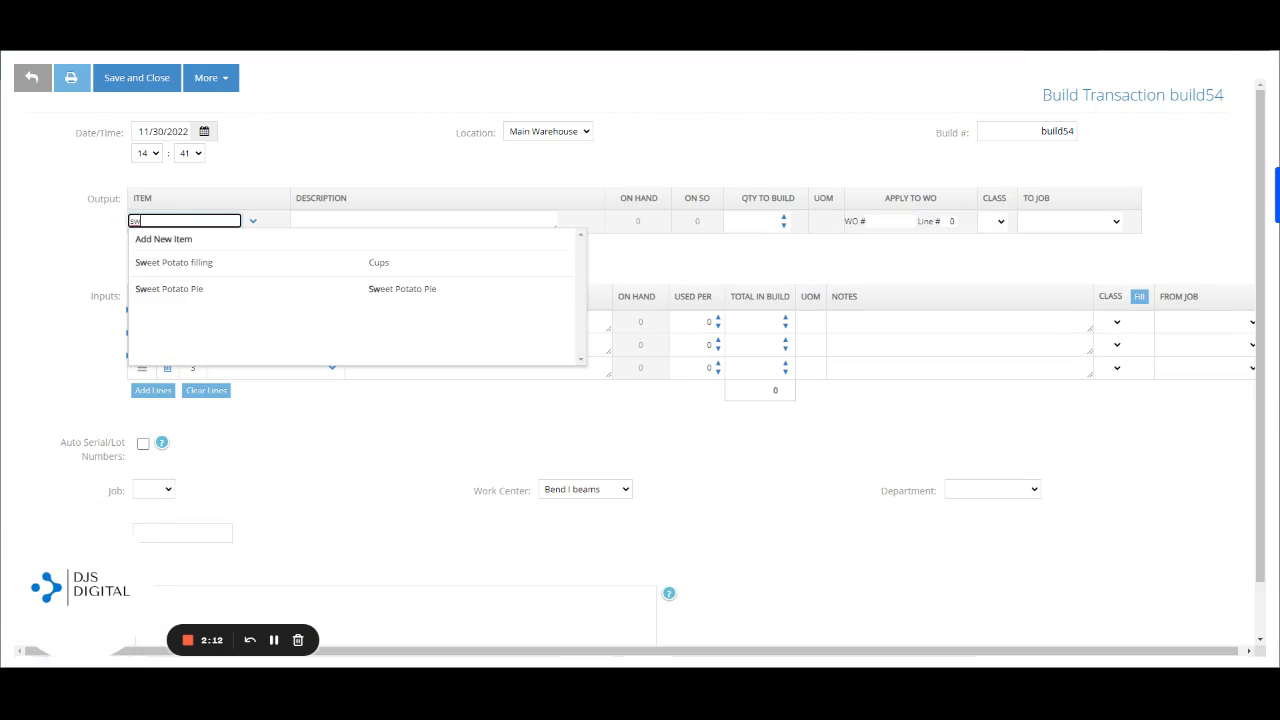
pyautogui.click(186, 288)
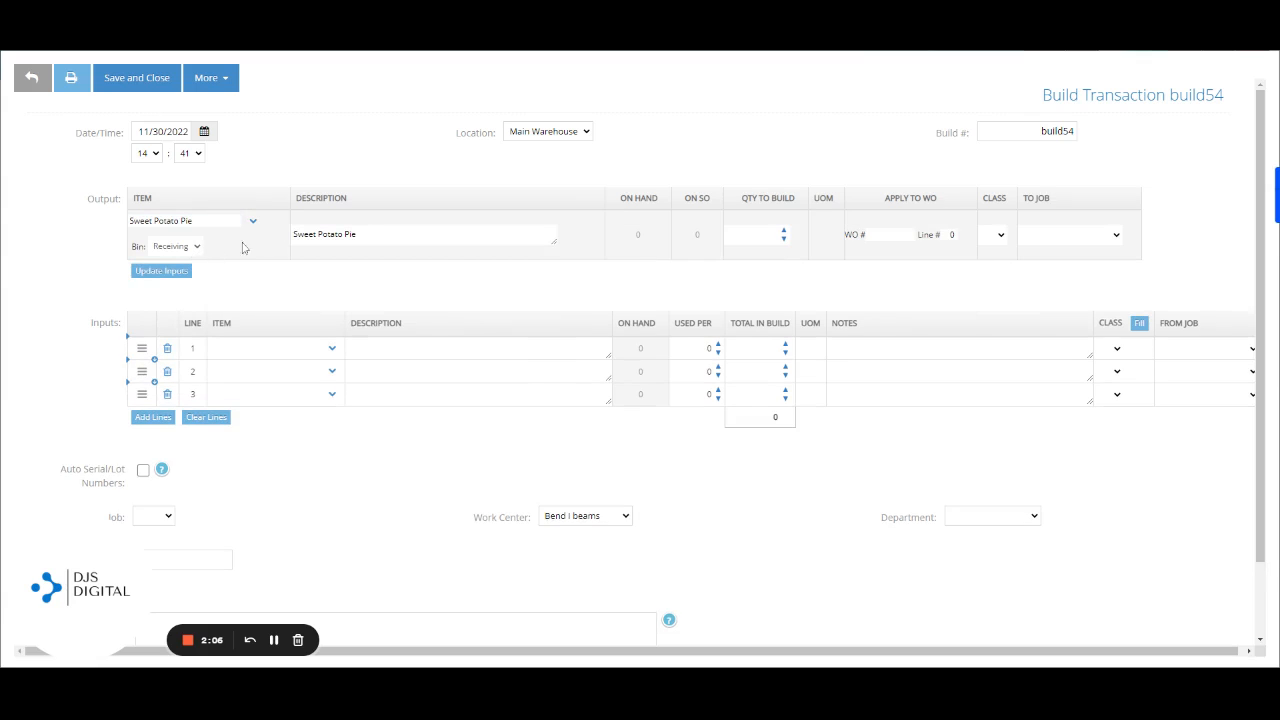
# Set the quantity to build to 1 and update the inputs from the pie's bill of materials
pyautogui.click(776, 234)
pyautogui.click(163, 272)
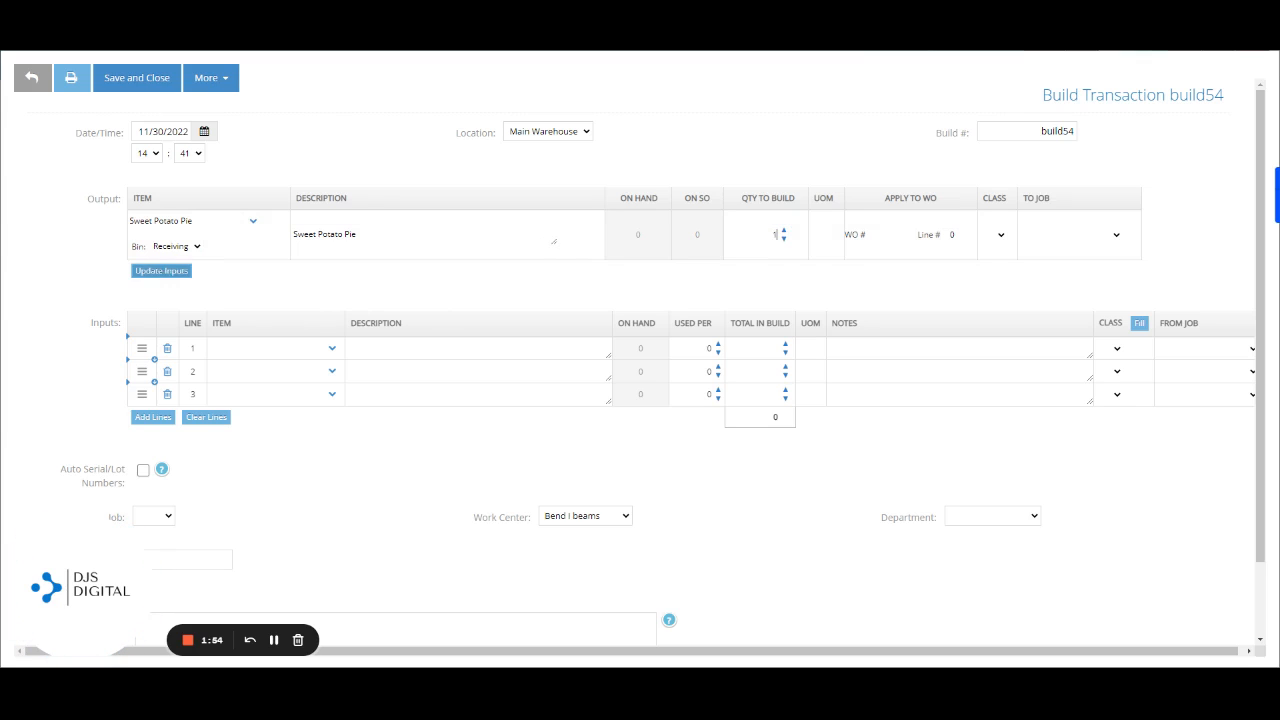
pyautogui.click(163, 272)
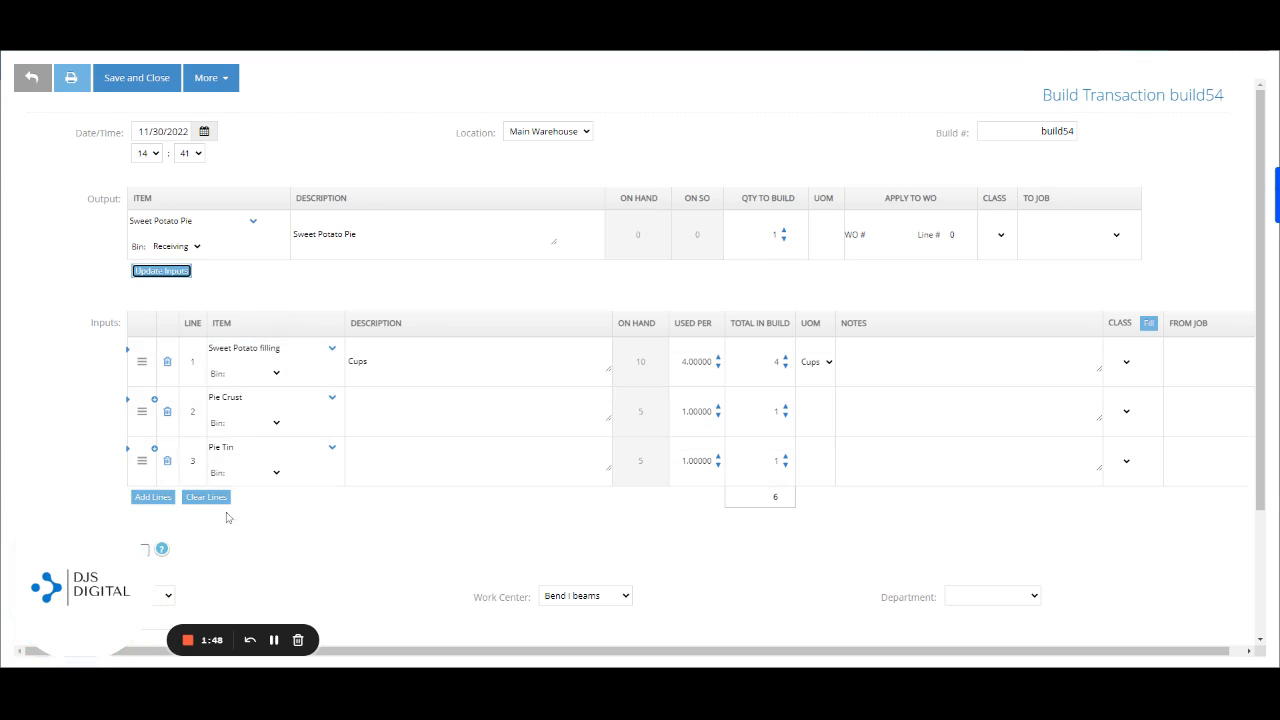
# Assign the Receiving bin to the Sweet Potato filling, Pie Crust and Pie Tin input lines
pyautogui.click(277, 378)
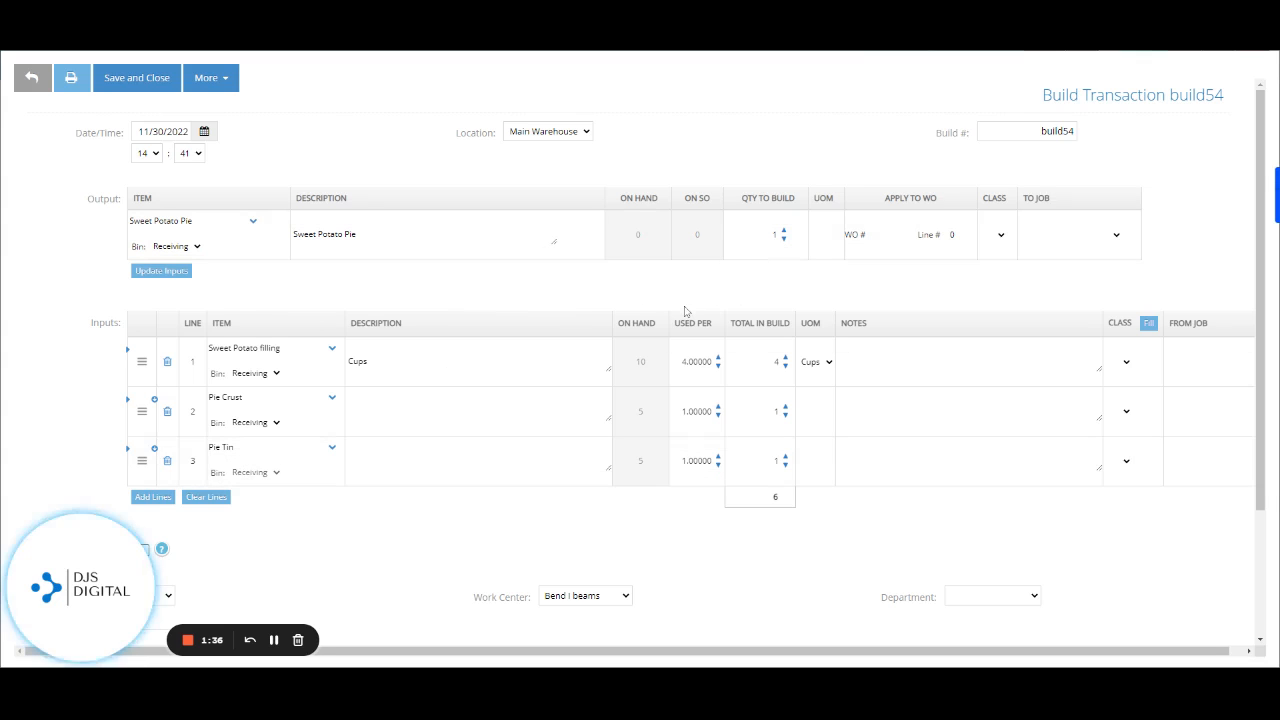
pyautogui.click(755, 361)
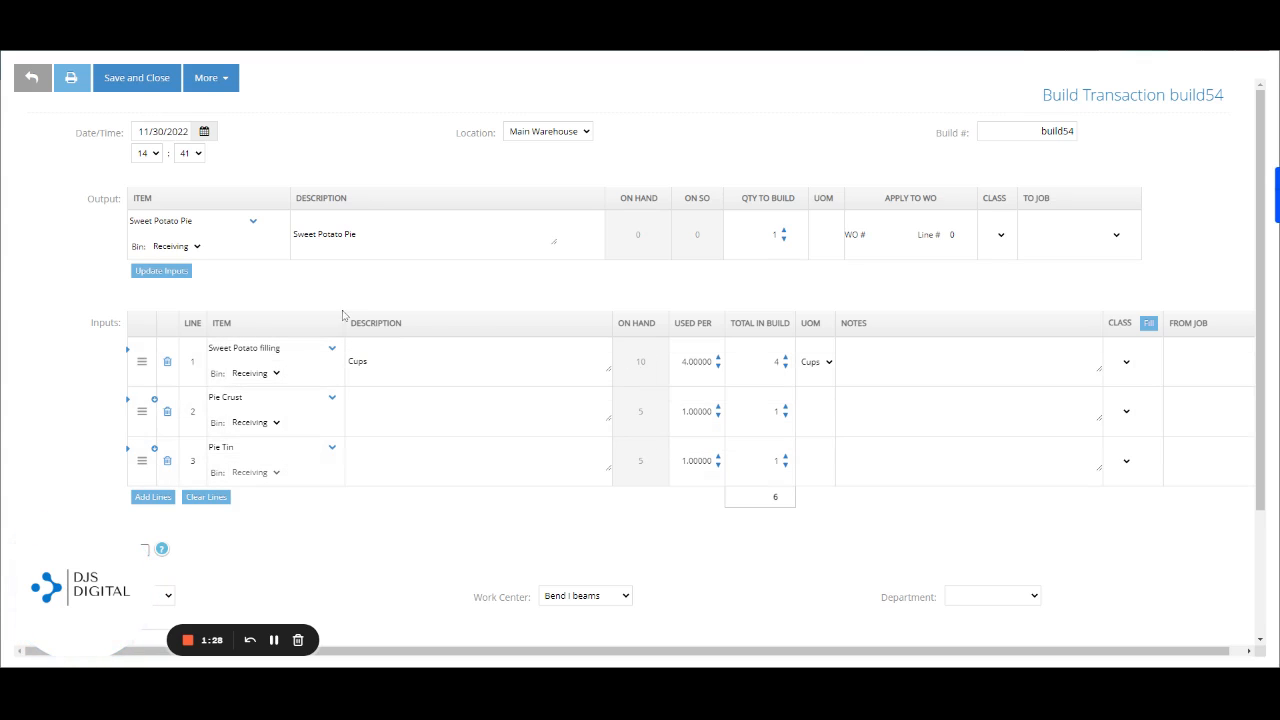
# Set the build's work center to Assembly
pyautogui.scroll(-1, 845, 278)
pyautogui.scroll(-2, 845, 278)
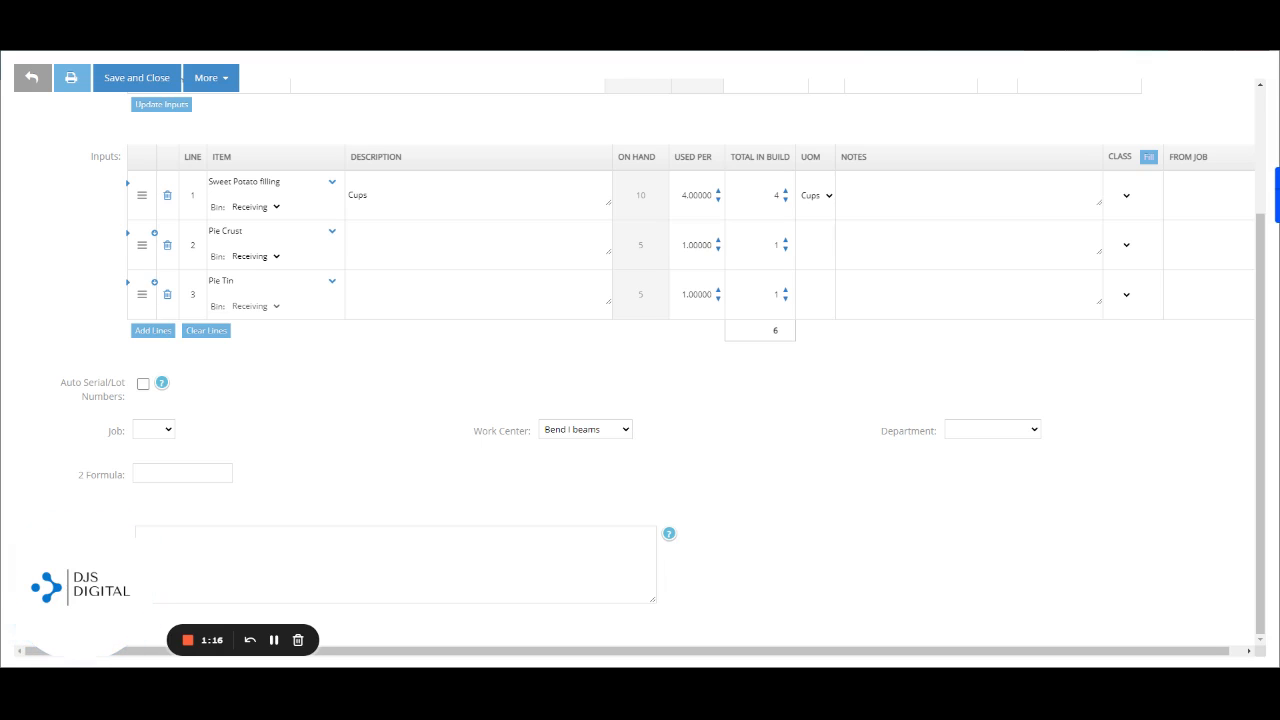
pyautogui.click(627, 431)
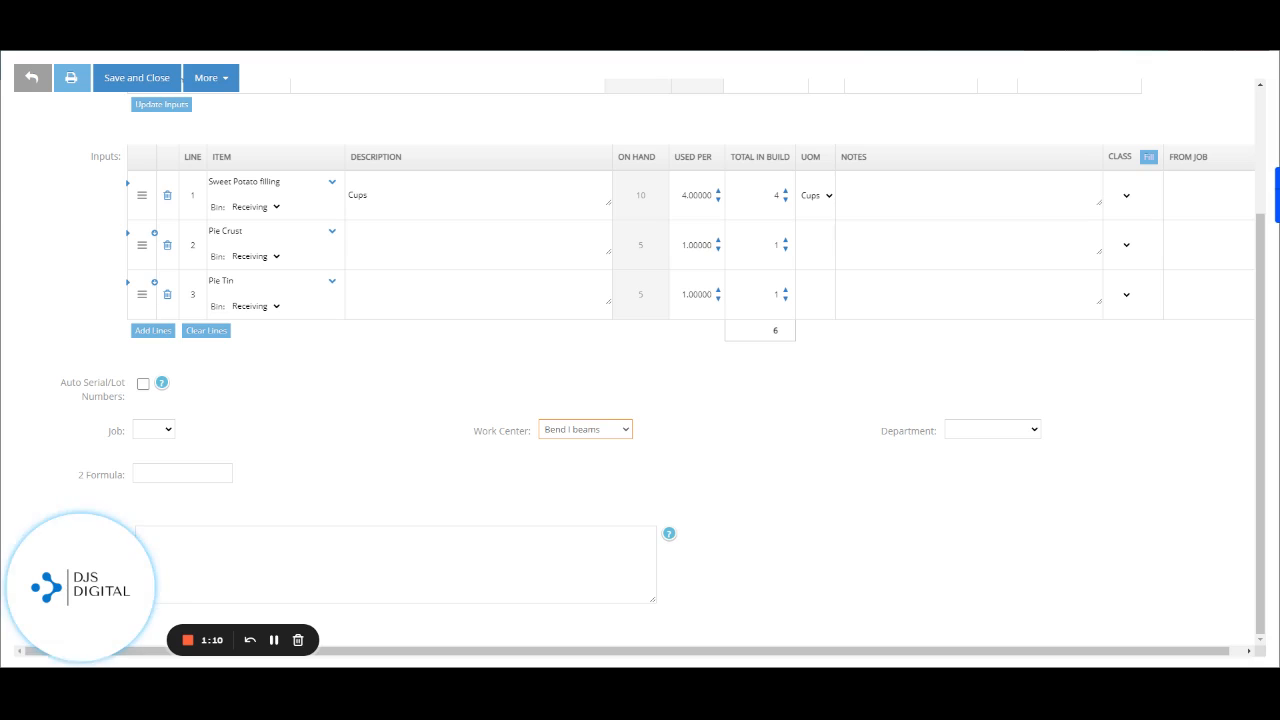
pyautogui.click(611, 469)
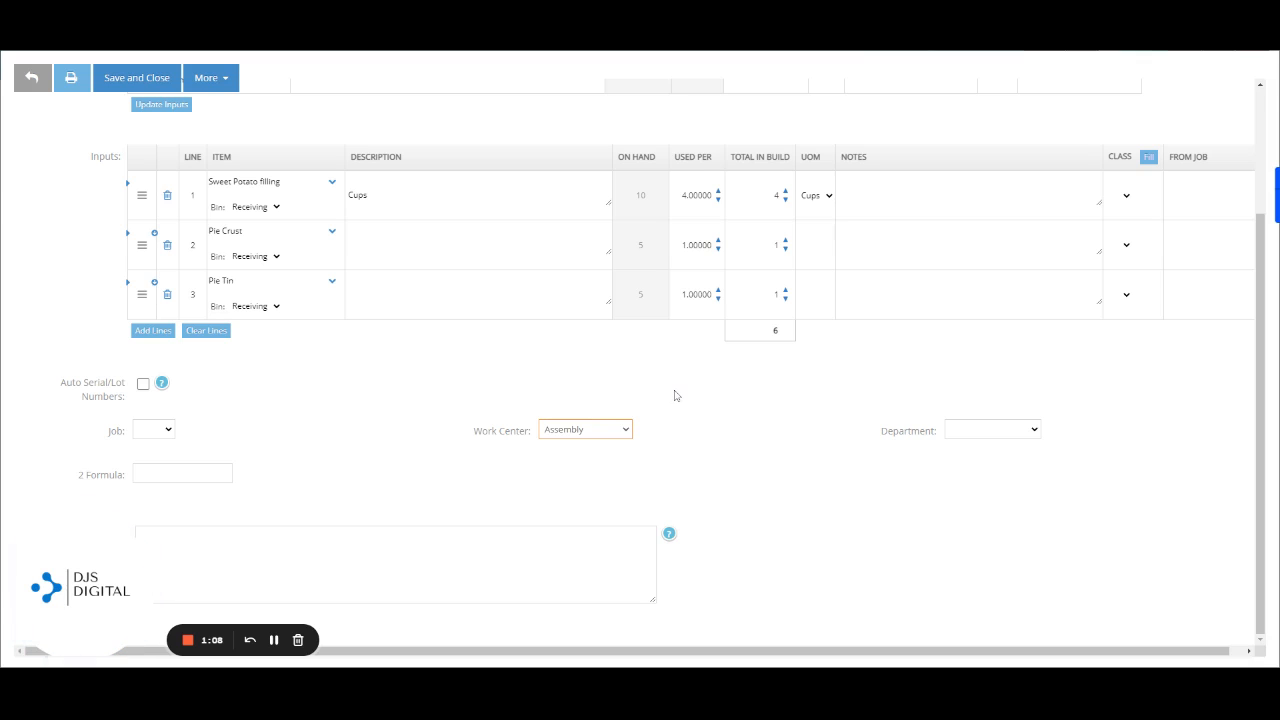
# Change the build's work center to Finished Goods, then save and close the build transaction
pyautogui.scroll(2, 487, 415)
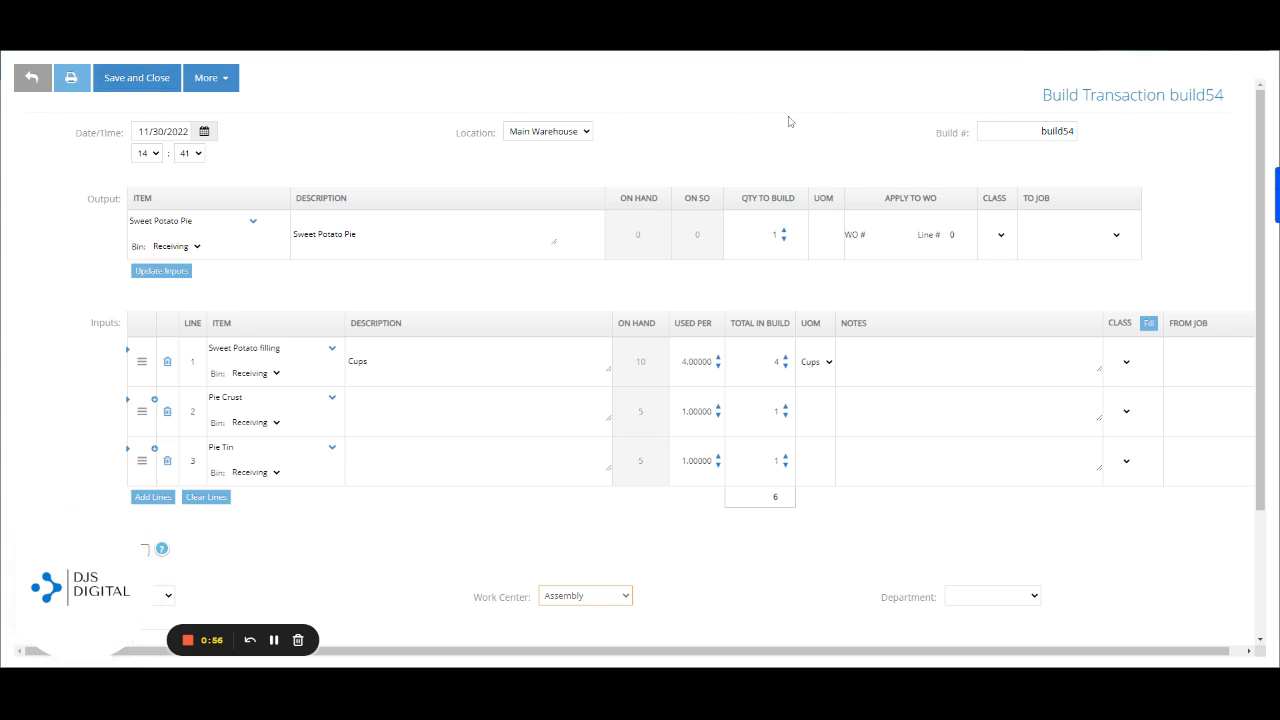
pyautogui.scroll(-2, 788, 125)
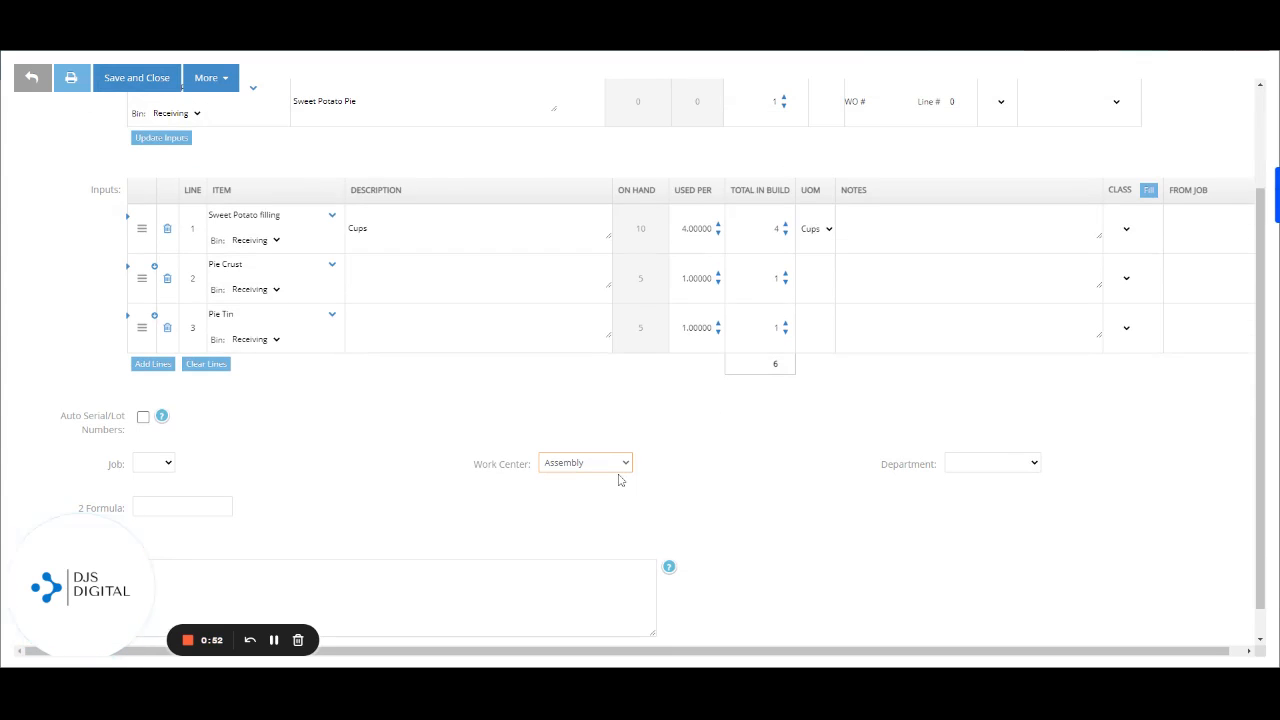
pyautogui.press('Down')
pyautogui.scroll(2, 420, 463)
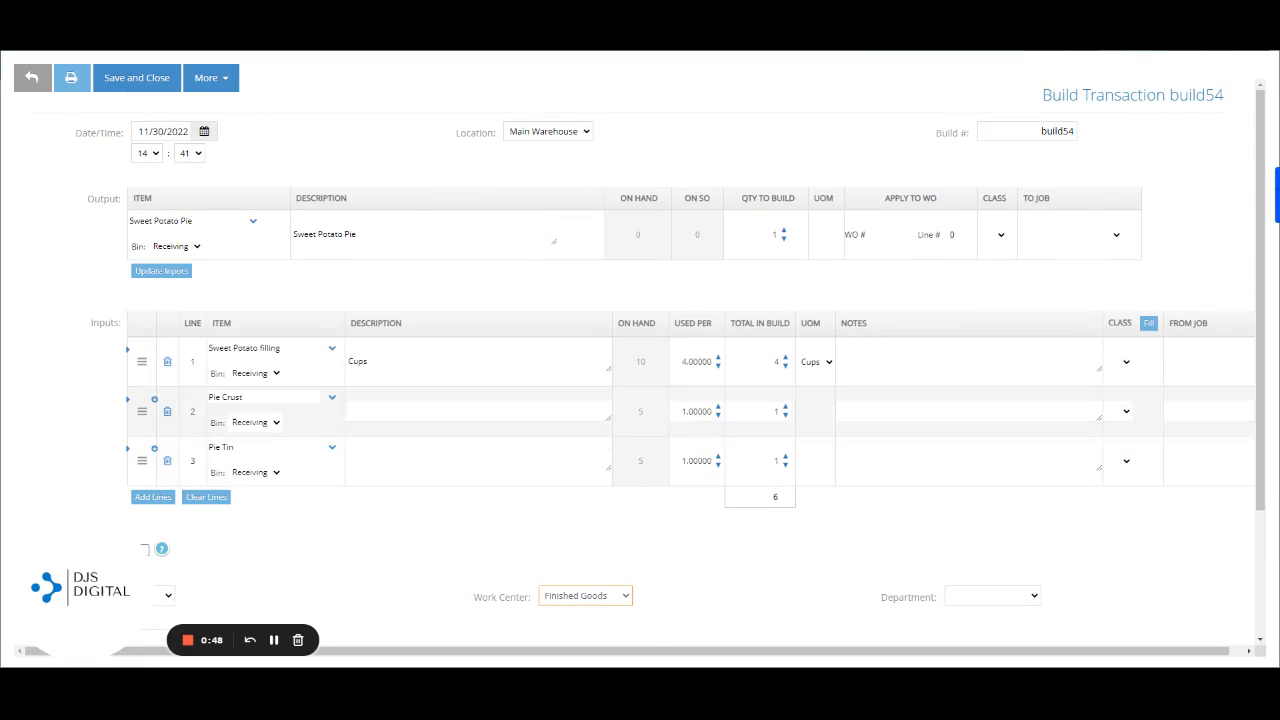
pyautogui.click(160, 79)
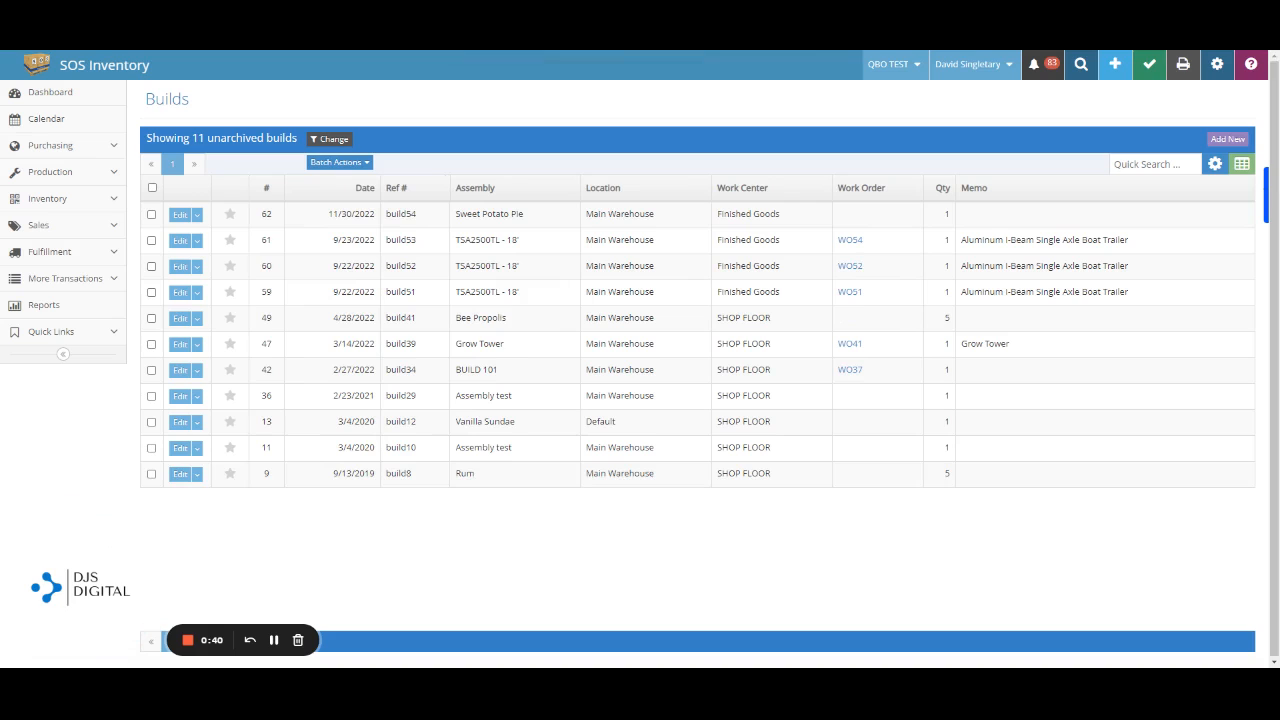
# Open the inventory items list and search it for "sweet"
pyautogui.click(66, 201)
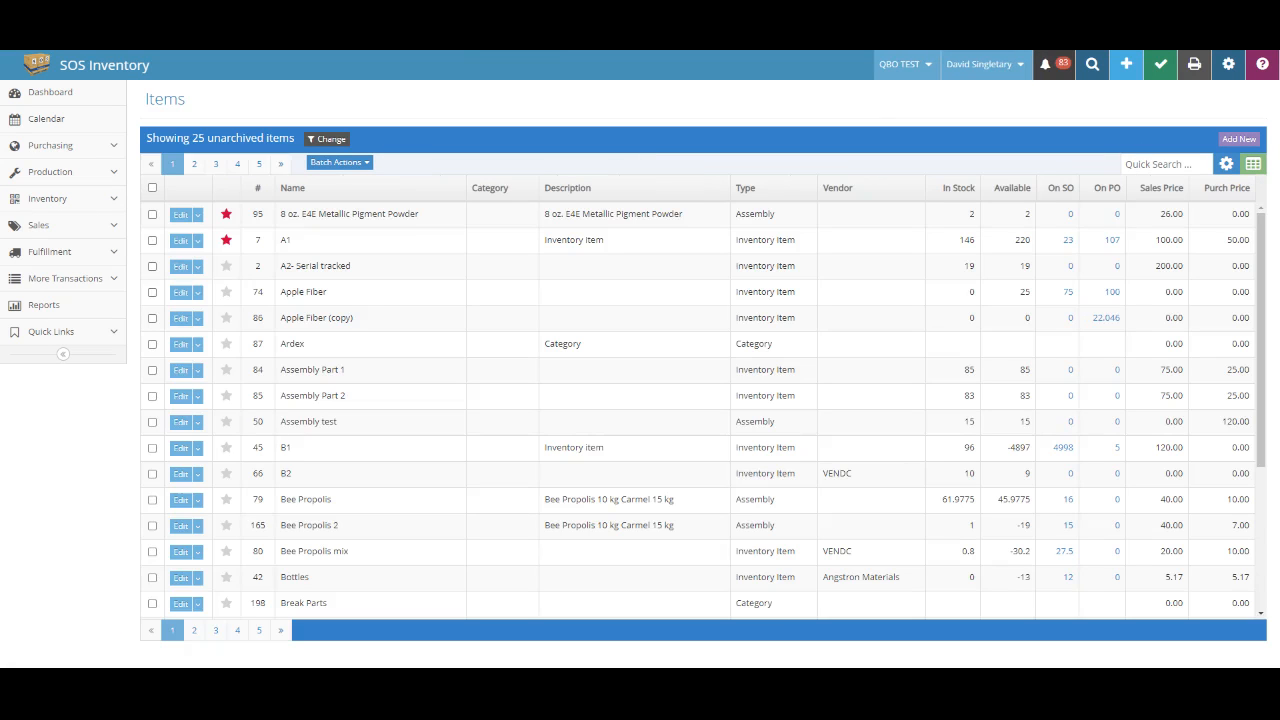
pyautogui.write('swee')
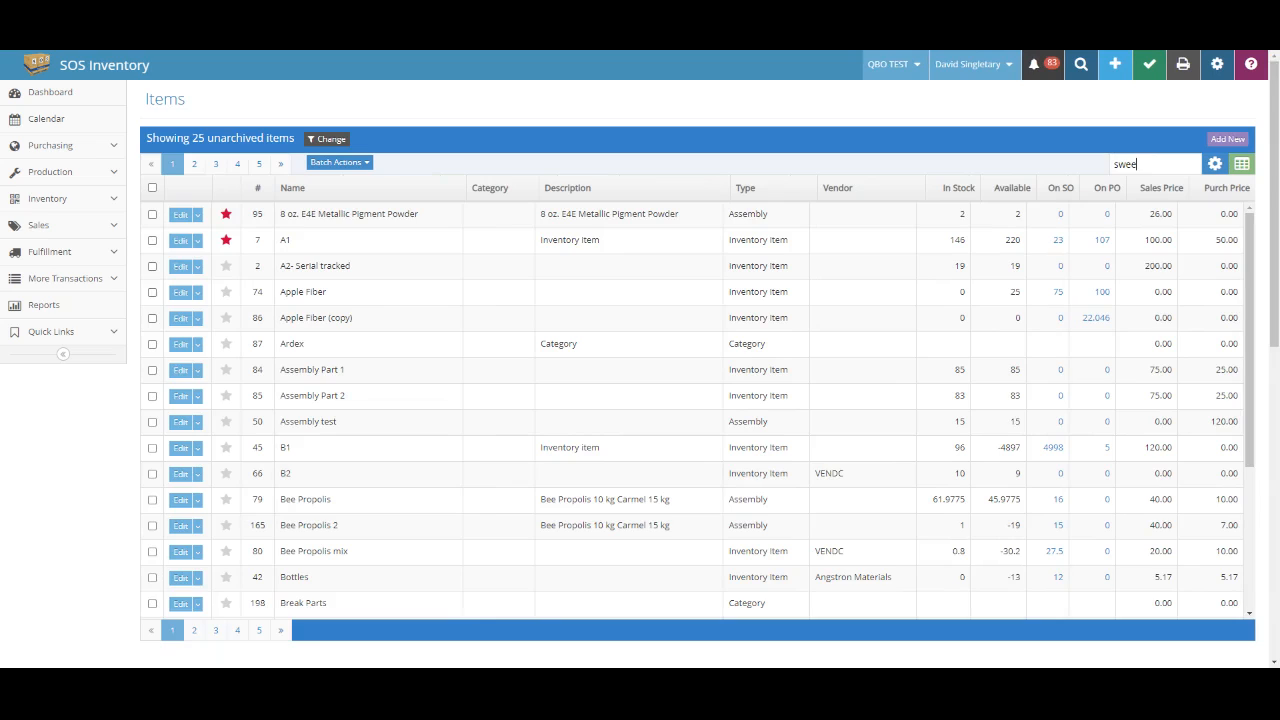
pyautogui.write('t')
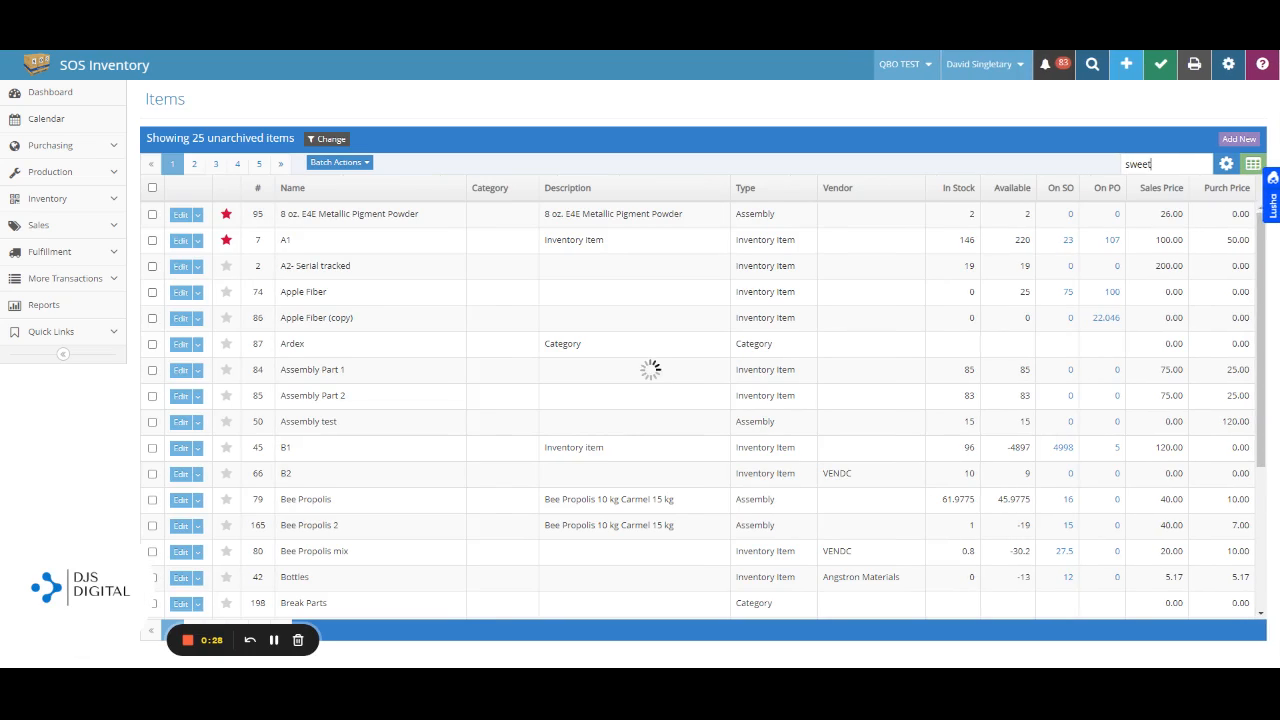